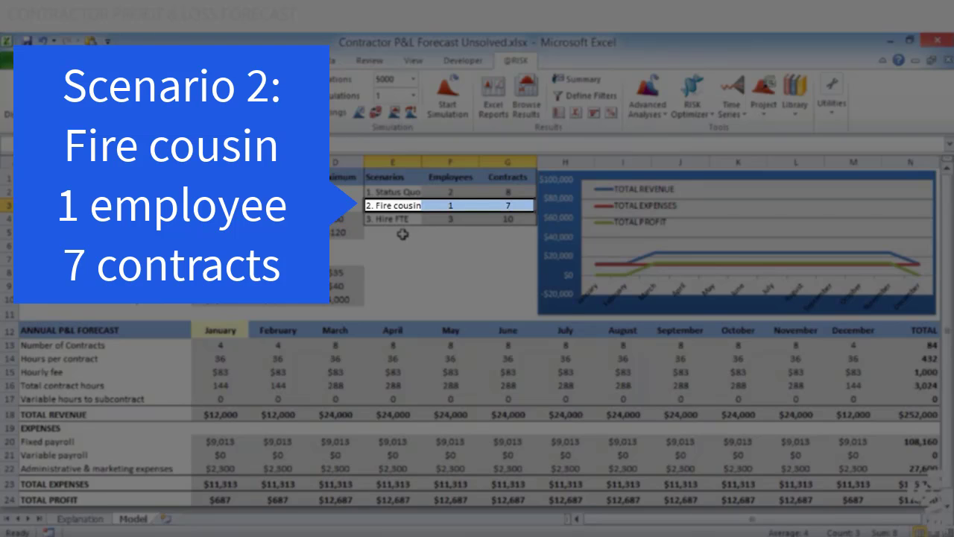
pyautogui.moveTo(390, 224); pyautogui.dragTo(501, 221)
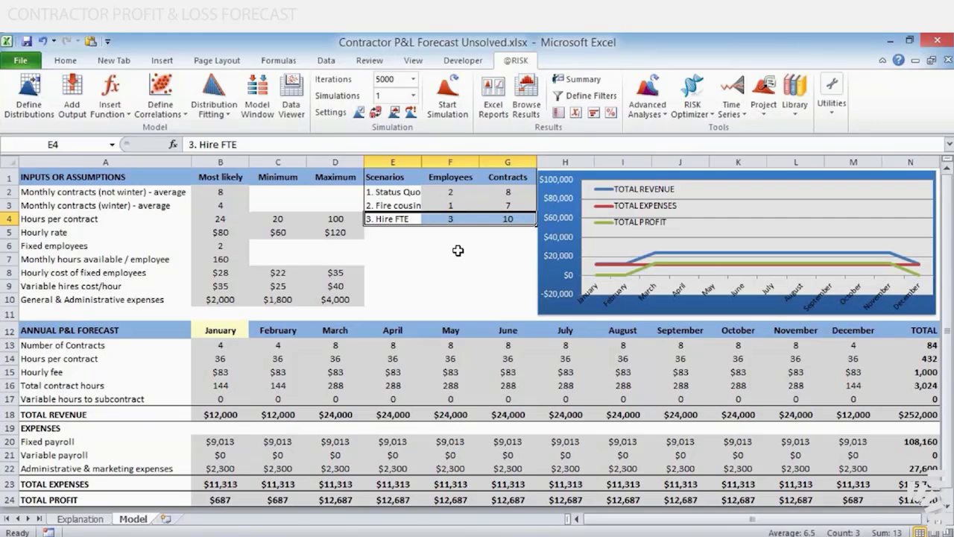
pyautogui.moveTo(391, 191); pyautogui.dragTo(493, 225)
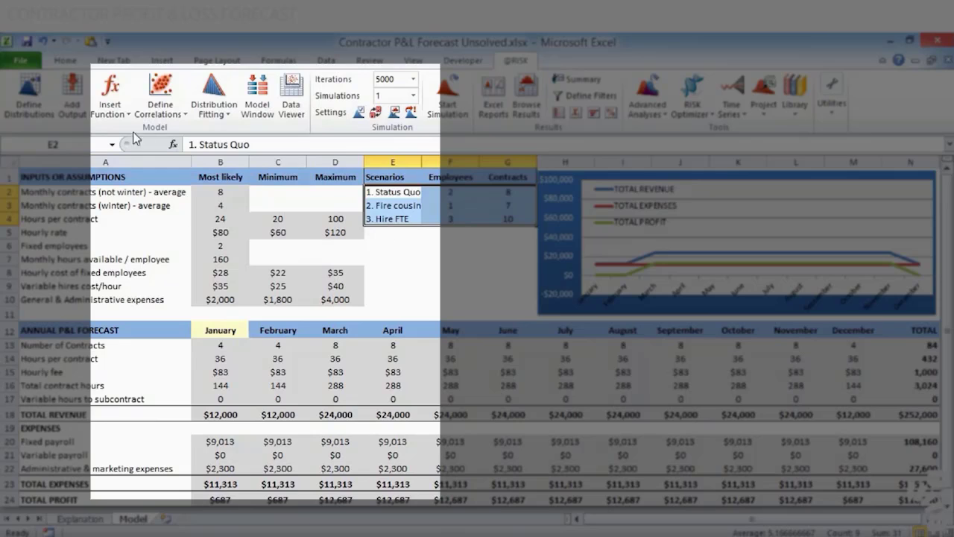
pyautogui.click(109, 96)
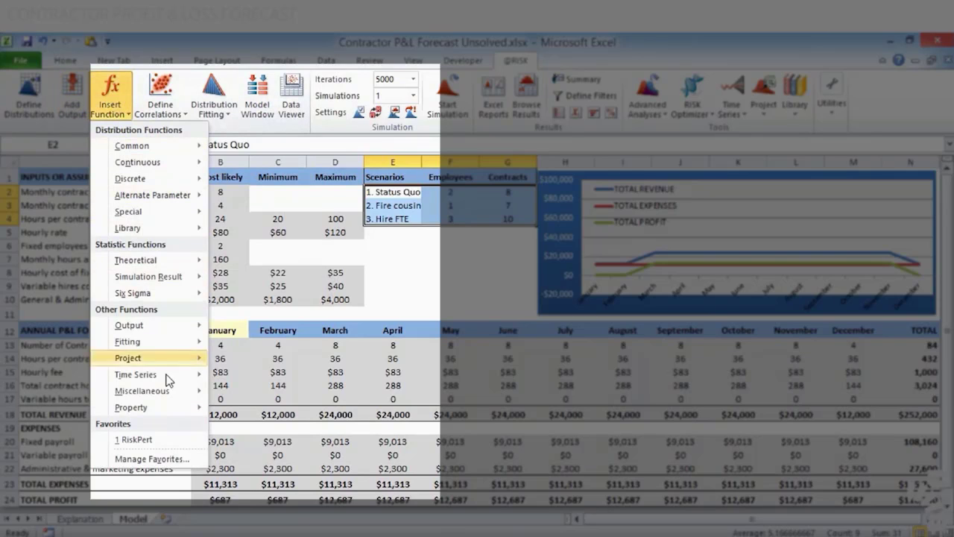
pyautogui.moveTo(171, 394)
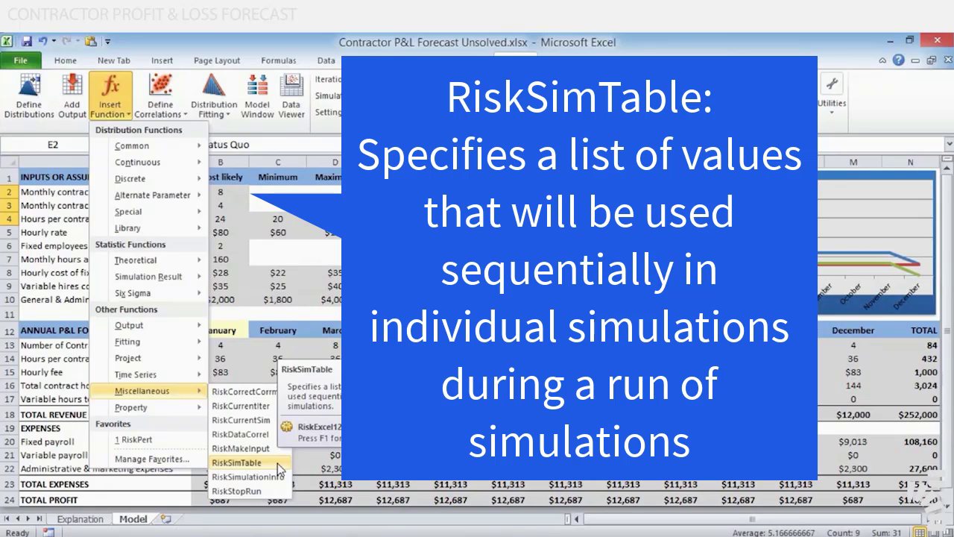
pyautogui.press('Escape')
pyautogui.press('Escape')
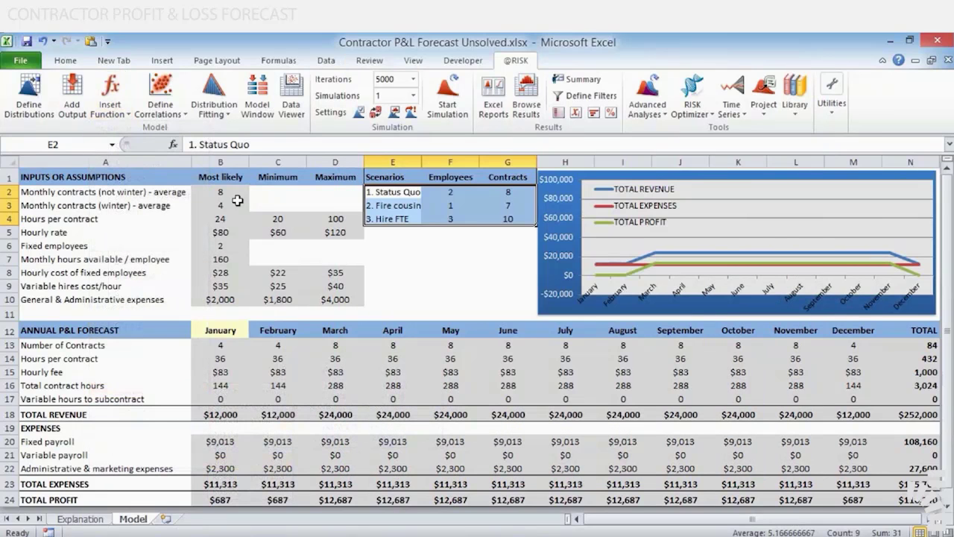
pyautogui.click(236, 191)
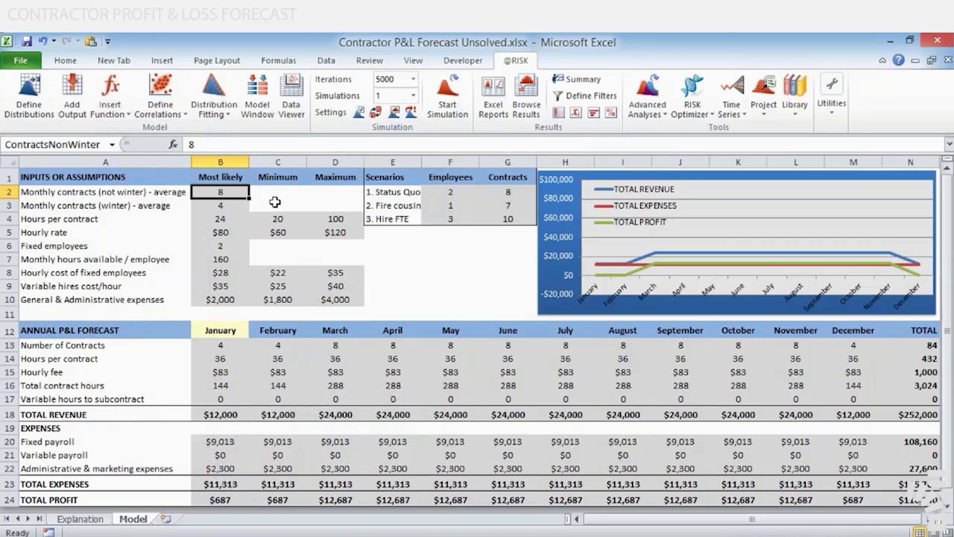
pyautogui.press('Delete')
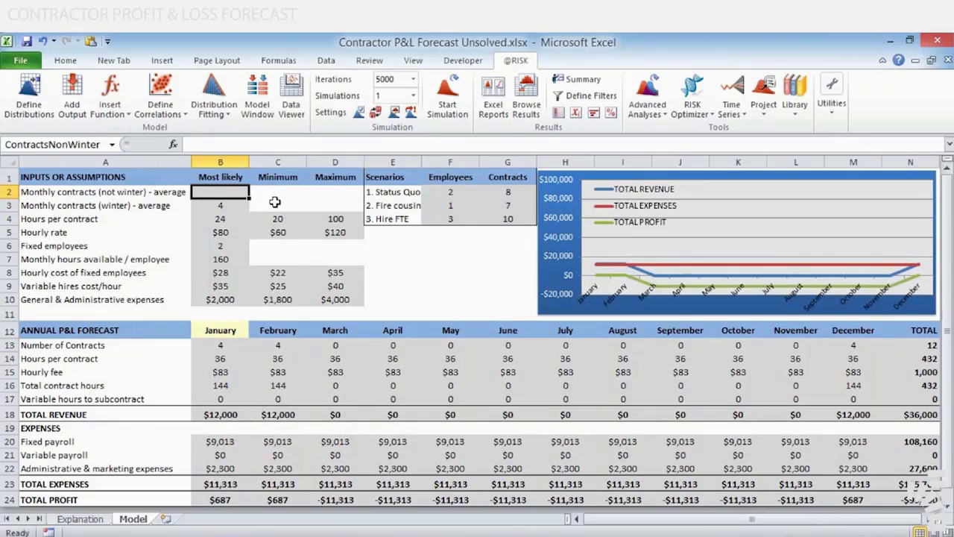
pyautogui.hotkey('ctrl', 'z')
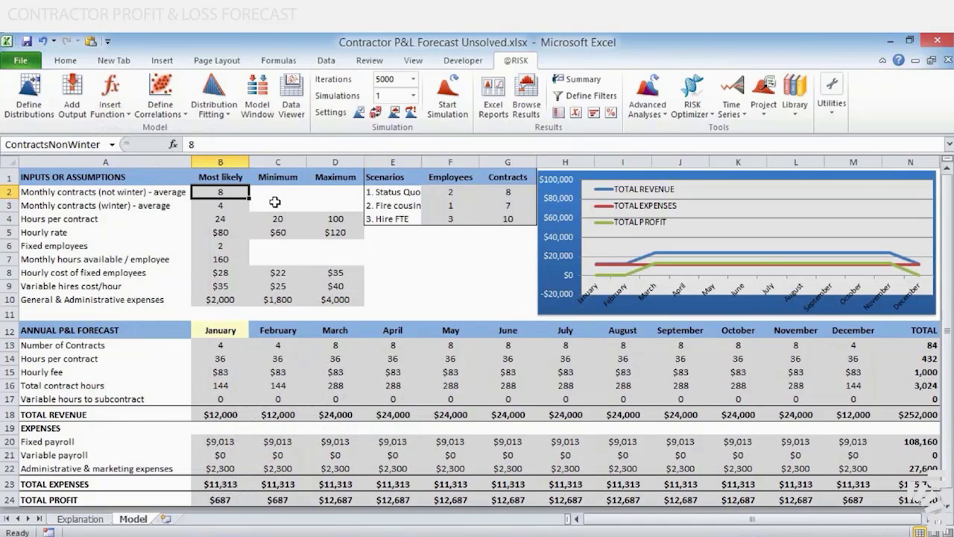
pyautogui.press('Delete')
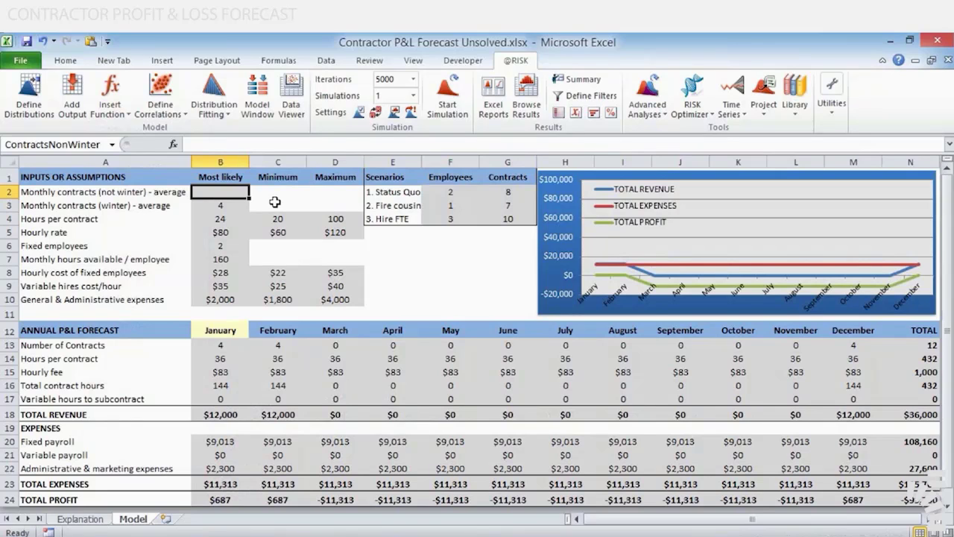
pyautogui.hotkey('ctrl', 'z')
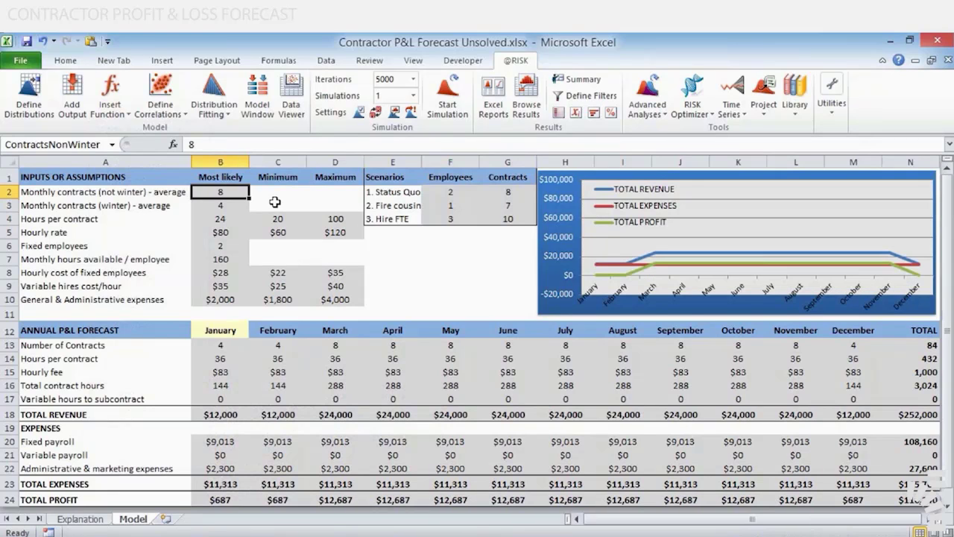
pyautogui.press('Delete')
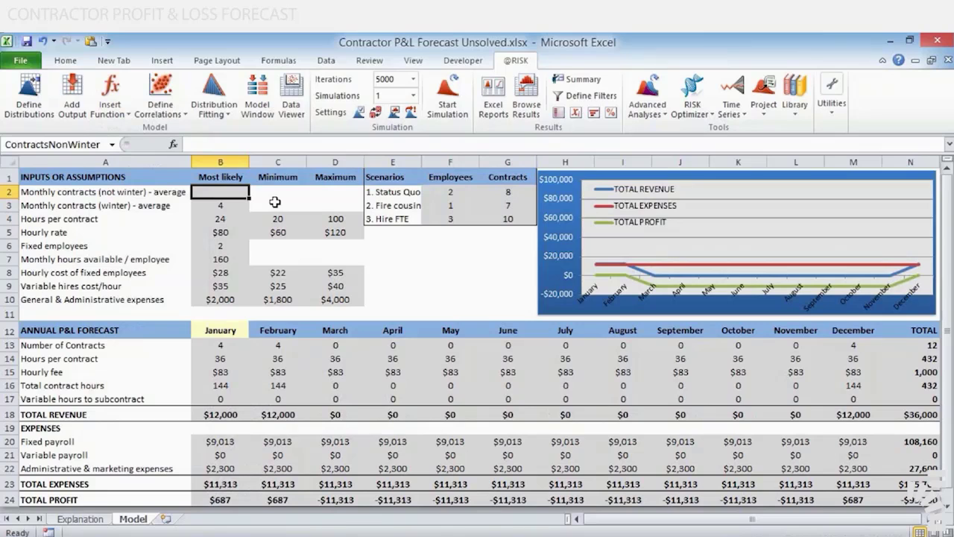
pyautogui.hotkey('ctrl', 'z')
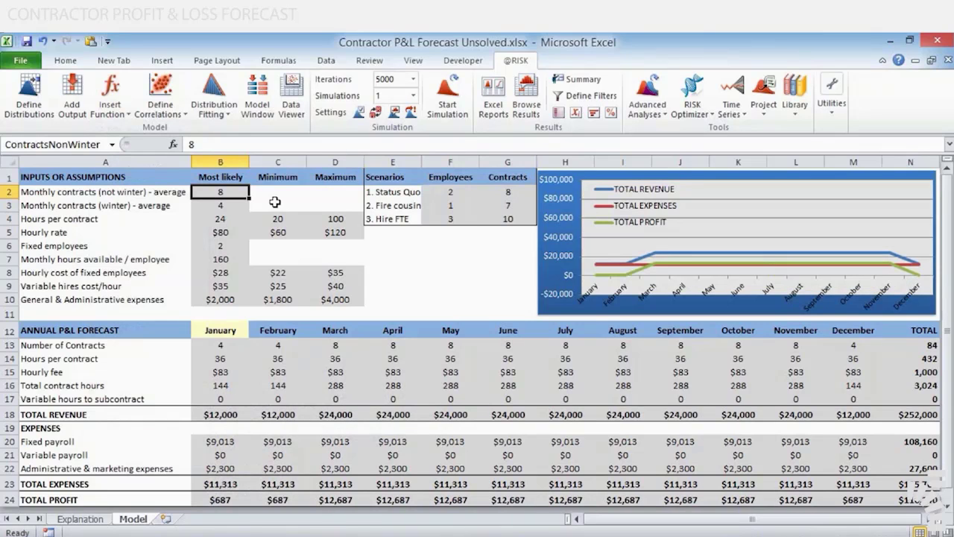
# - Replace the most likely value of Monthly contracts (not winter) in B2 with the formula =RiskSimtable(G2:G4)
pyautogui.press('Delete')
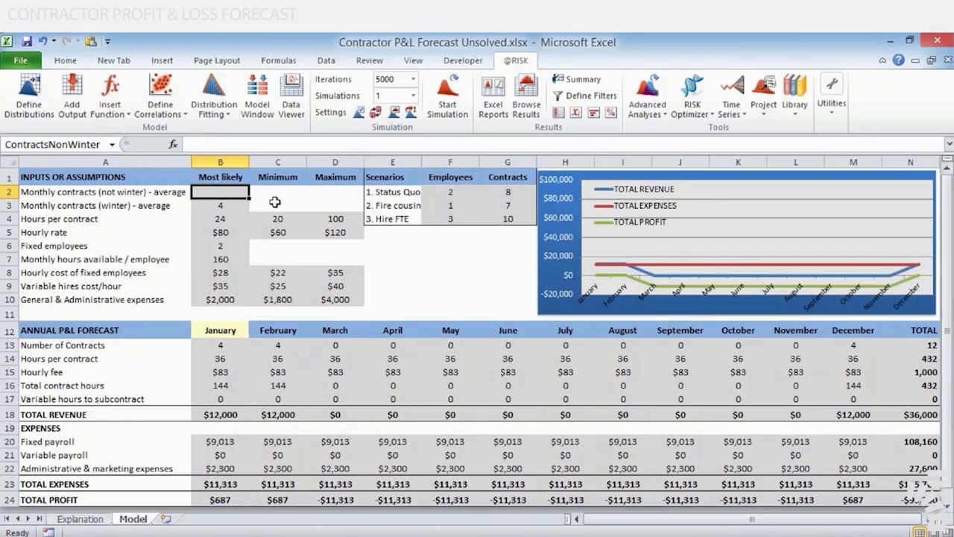
pyautogui.write('=RI')
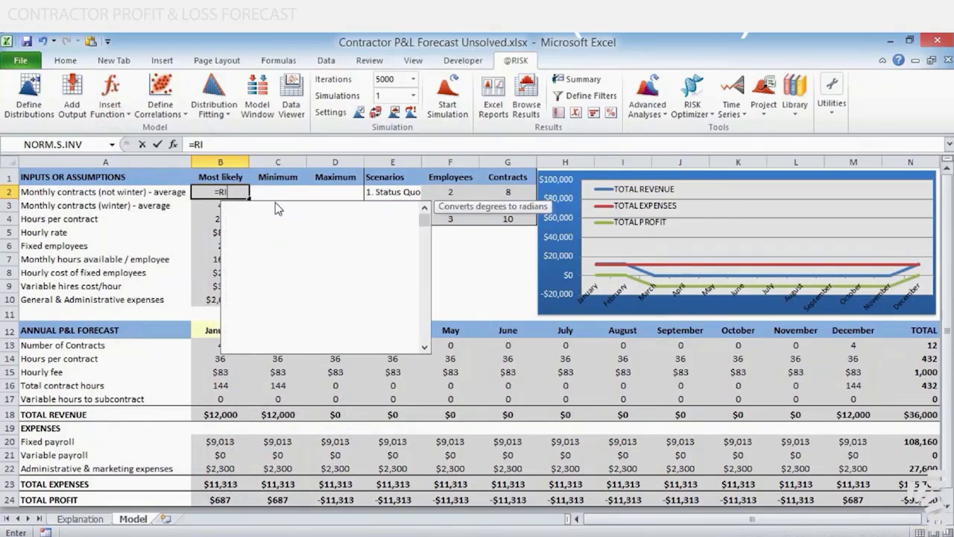
pyautogui.write('SKSIMTABLE(')
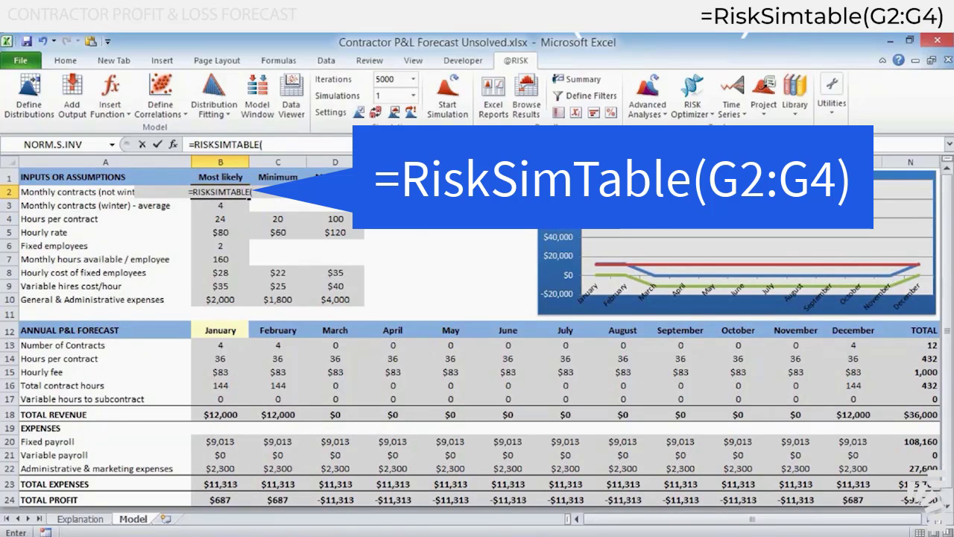
pyautogui.write('G2:G4')
pyautogui.hotkey('ctrl', 'Return')
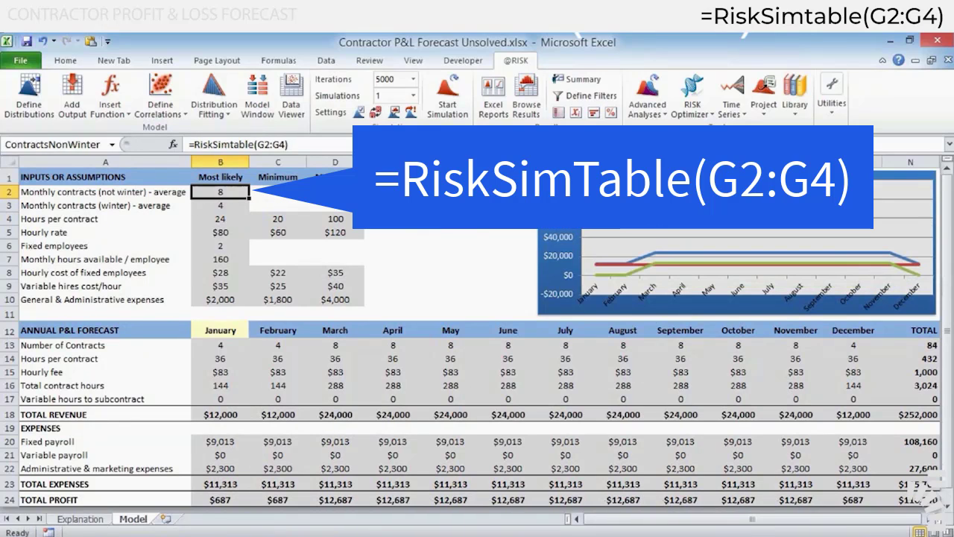
pyautogui.press('F2')
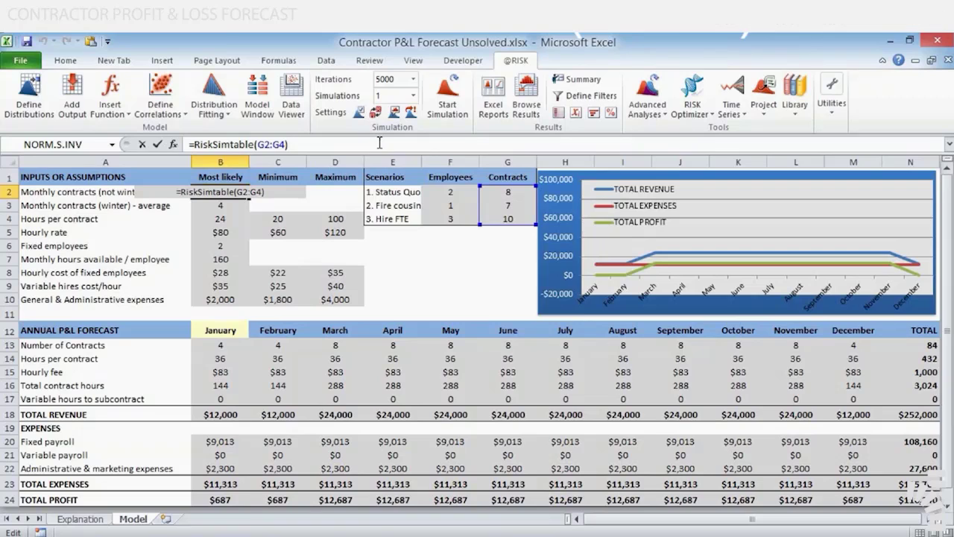
pyautogui.press('Return')
# - Replace the Fixed employees value in B6 with the formula =RiskSimtable(F2:F4)
pyautogui.press('Down')
pyautogui.press('Down')
pyautogui.press('Down')
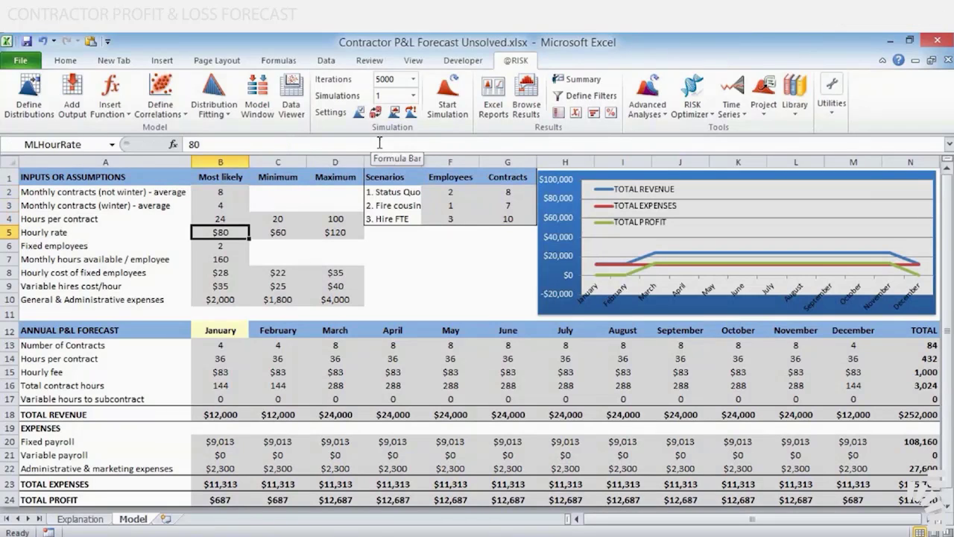
pyautogui.press('Delete')
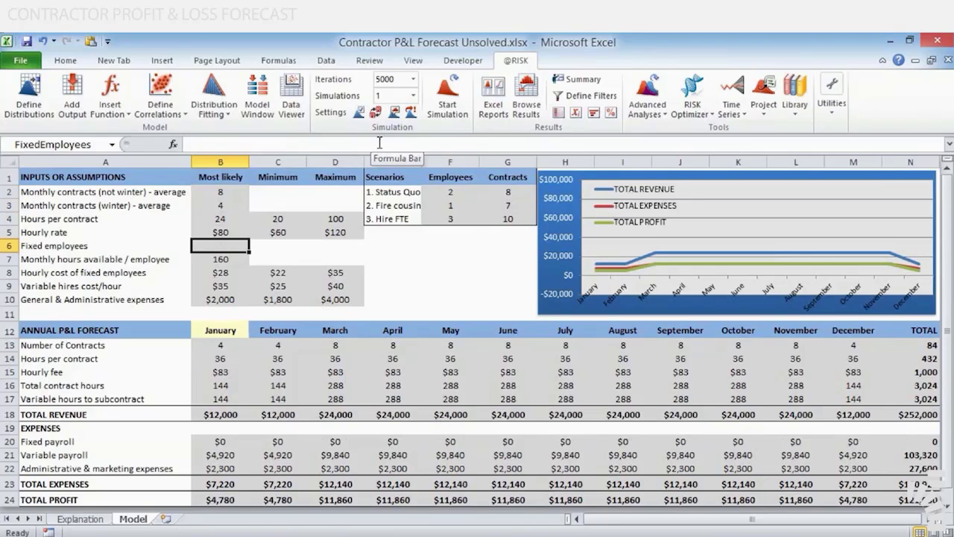
pyautogui.write('=')
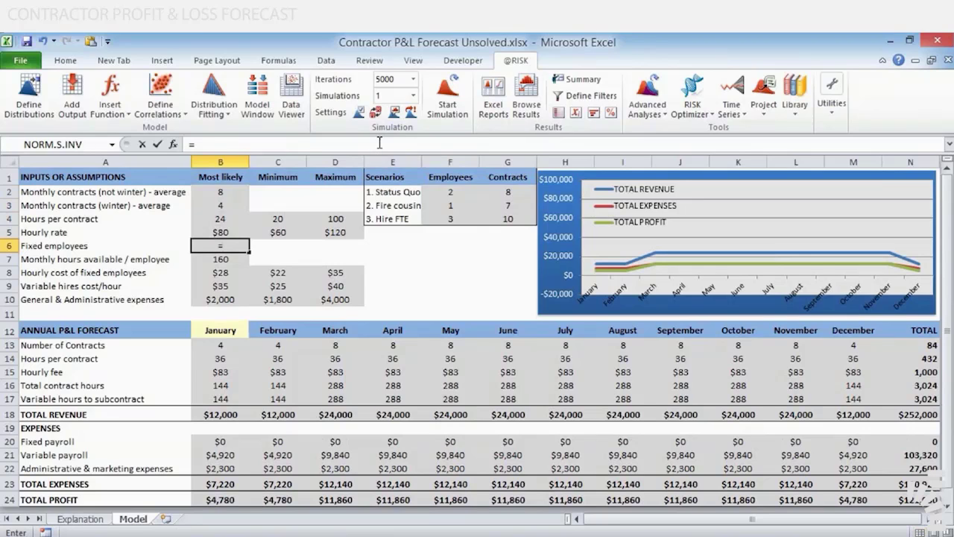
pyautogui.write('RISKSIMTABLE(')
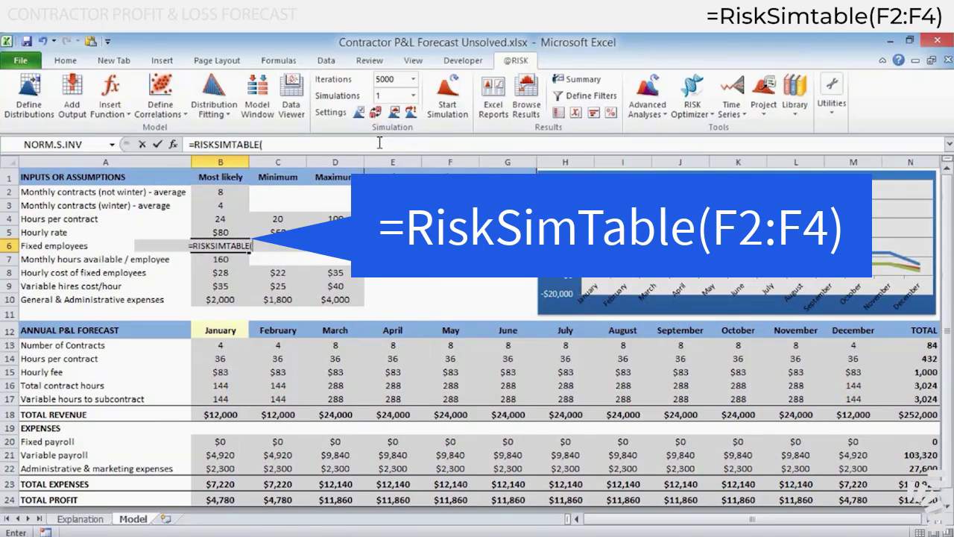
pyautogui.moveTo(450, 191); pyautogui.dragTo(450, 219)
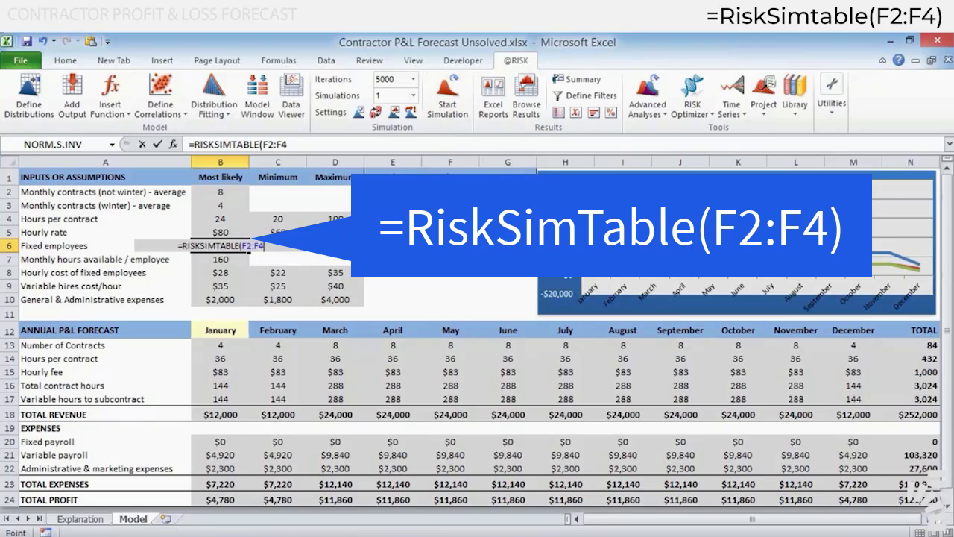
pyautogui.press('Return')
pyautogui.press('F2')
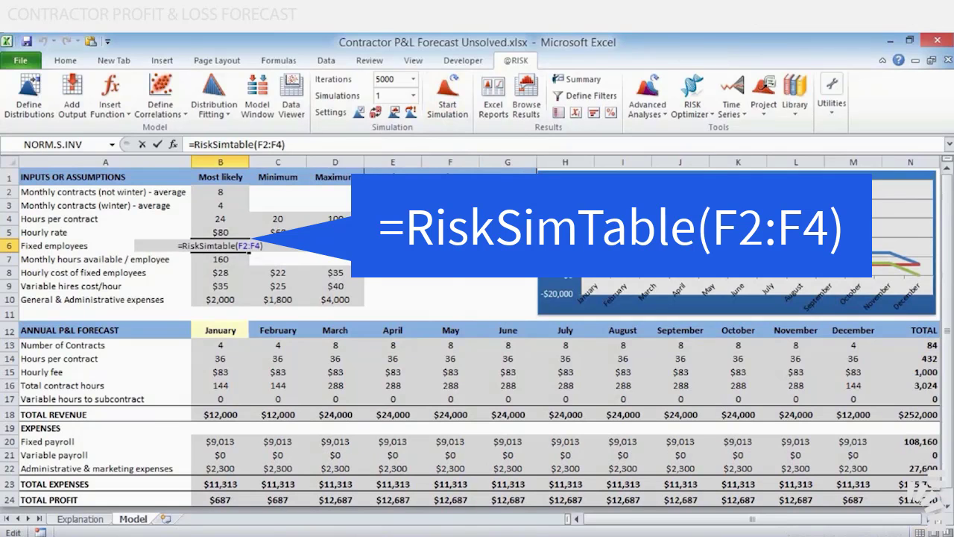
pyautogui.press('Escape')
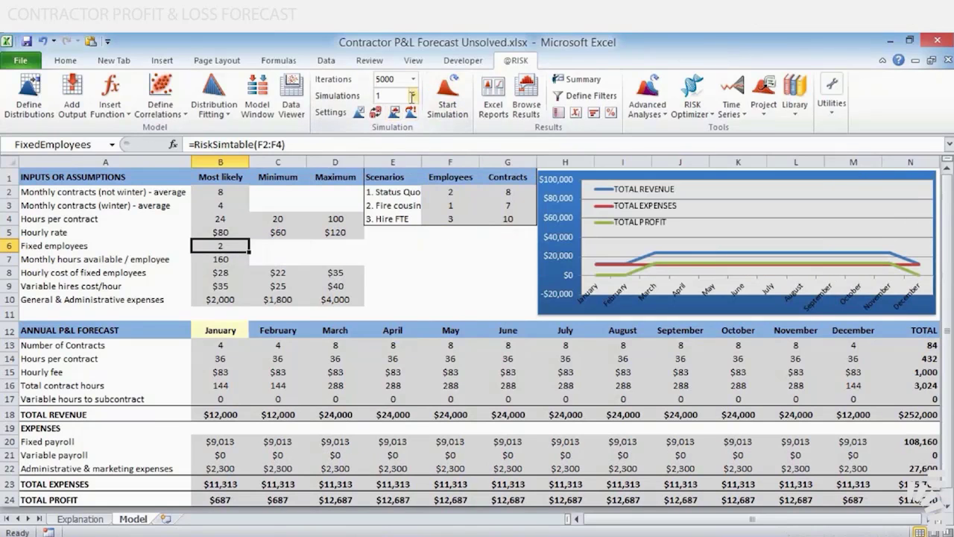
pyautogui.click(414, 97)
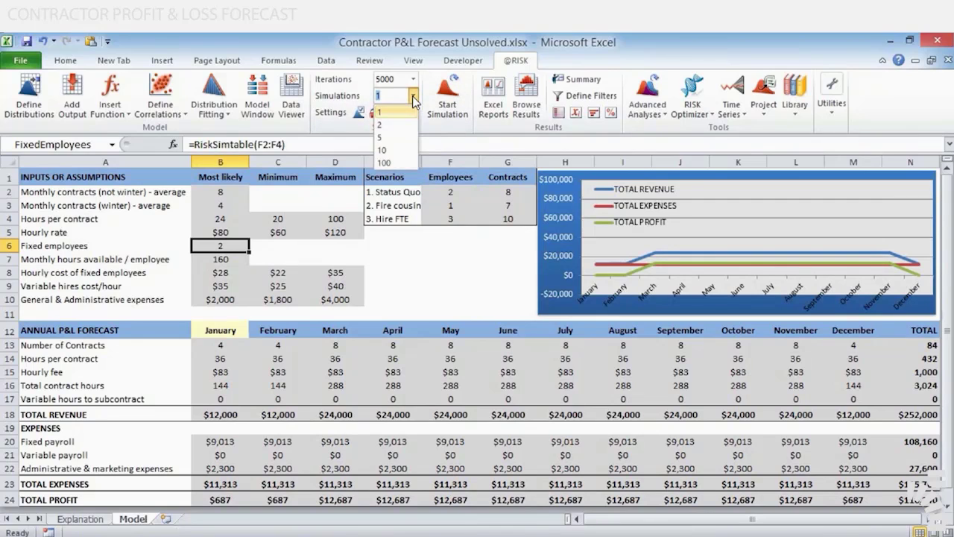
pyautogui.write('3')
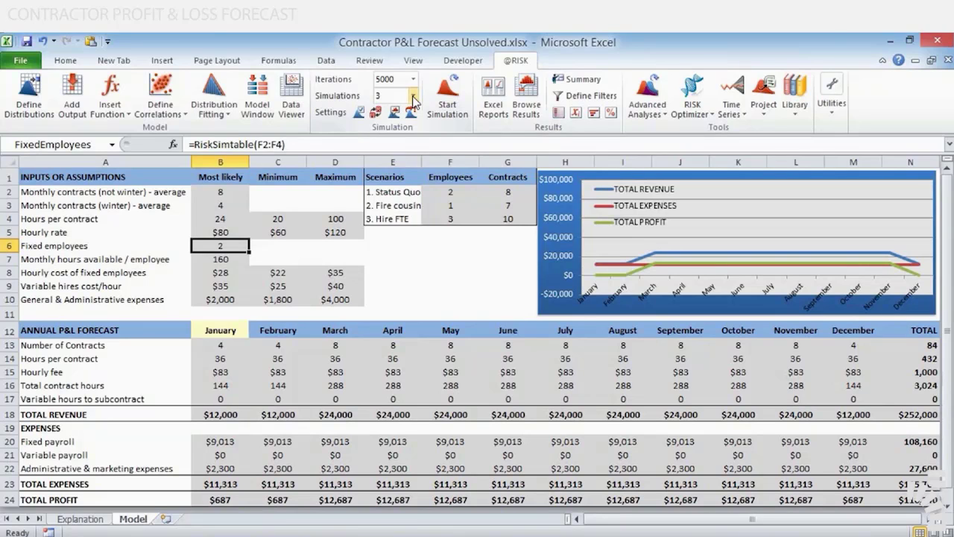
pyautogui.click(359, 114)
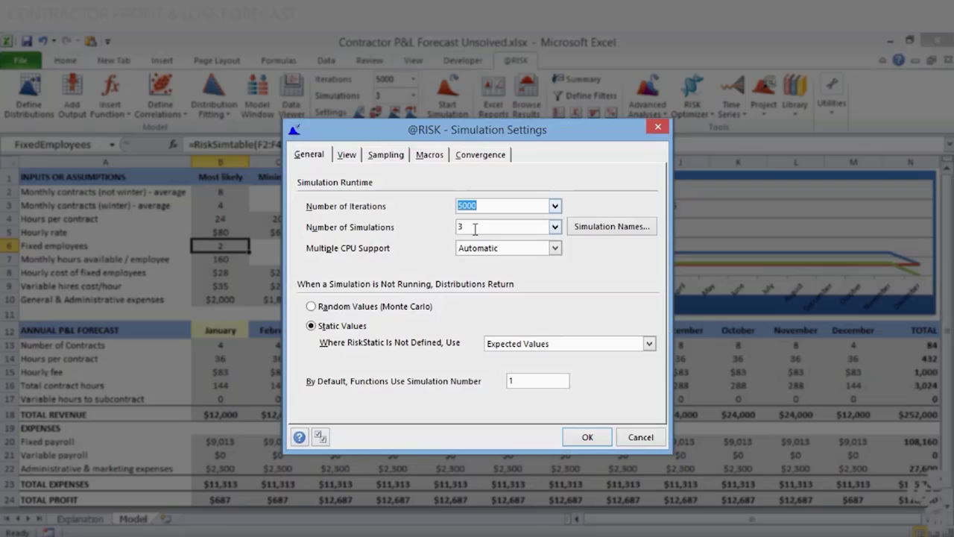
pyautogui.doubleClick(471, 226)
pyautogui.write('1')
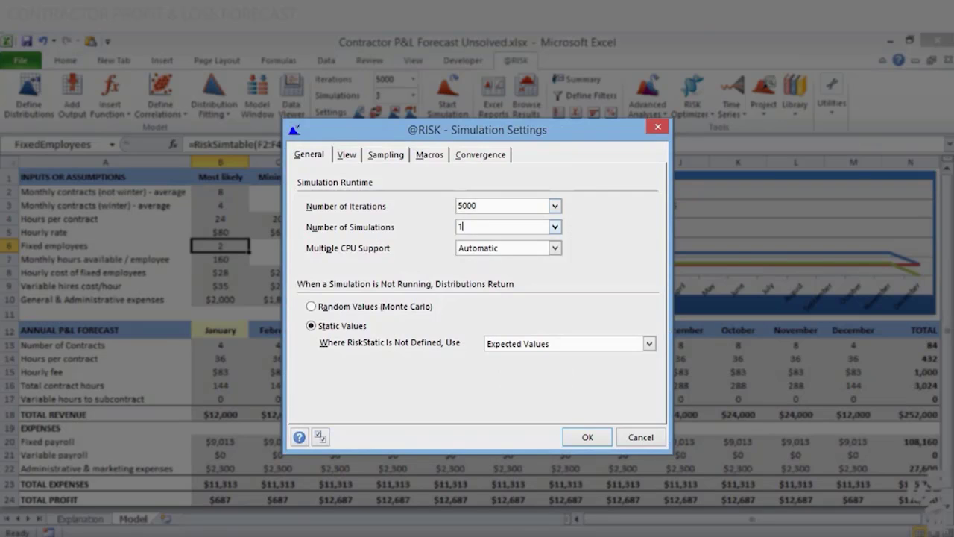
pyautogui.press('BackSpace')
pyautogui.write('3')
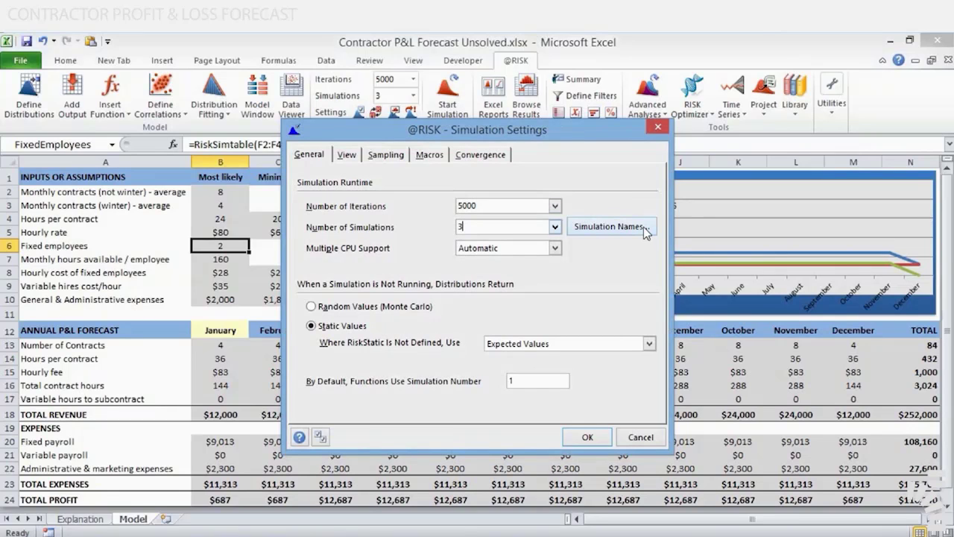
# - Name the simulations by copying the scenario names from range E2:E4, and accept the simulation settings
pyautogui.click(643, 226)
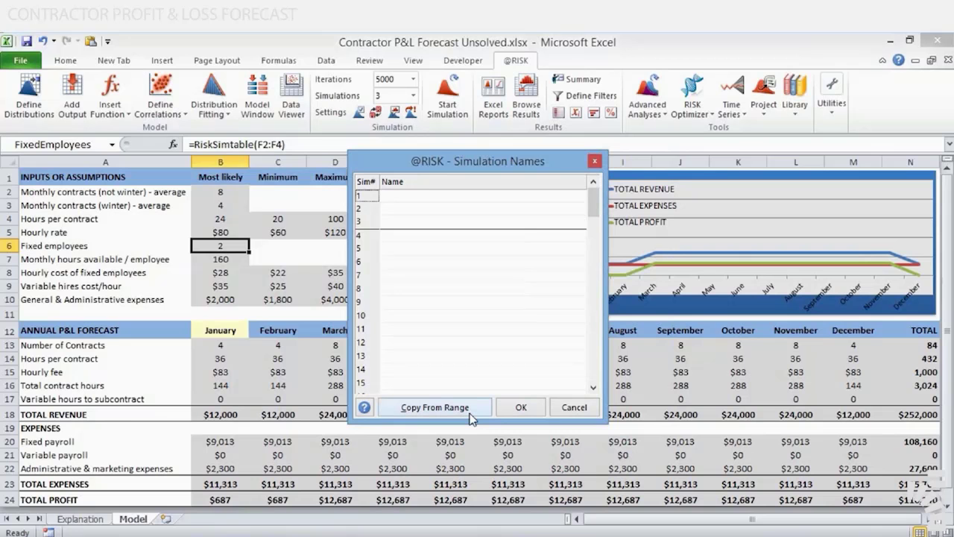
pyautogui.click(434, 407)
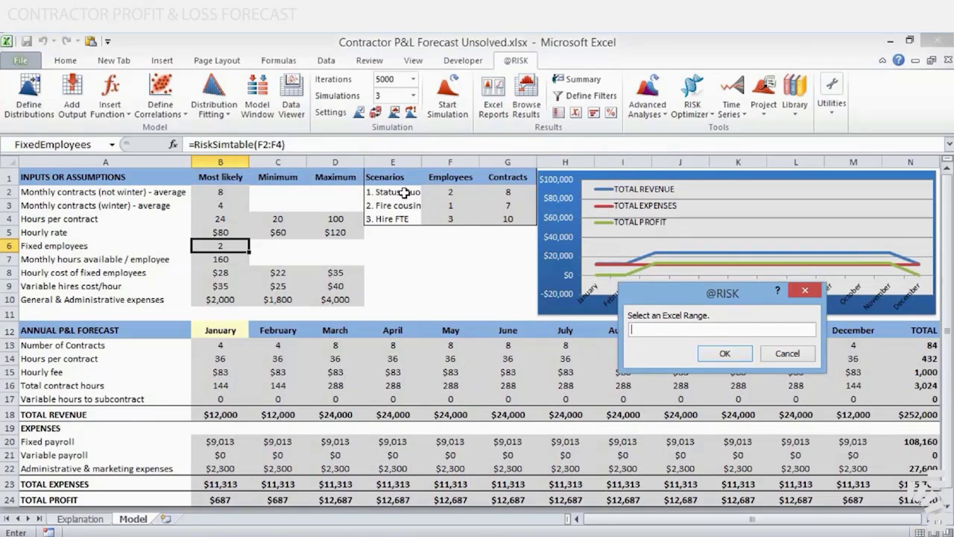
pyautogui.moveTo(404, 192); pyautogui.dragTo(403, 219)
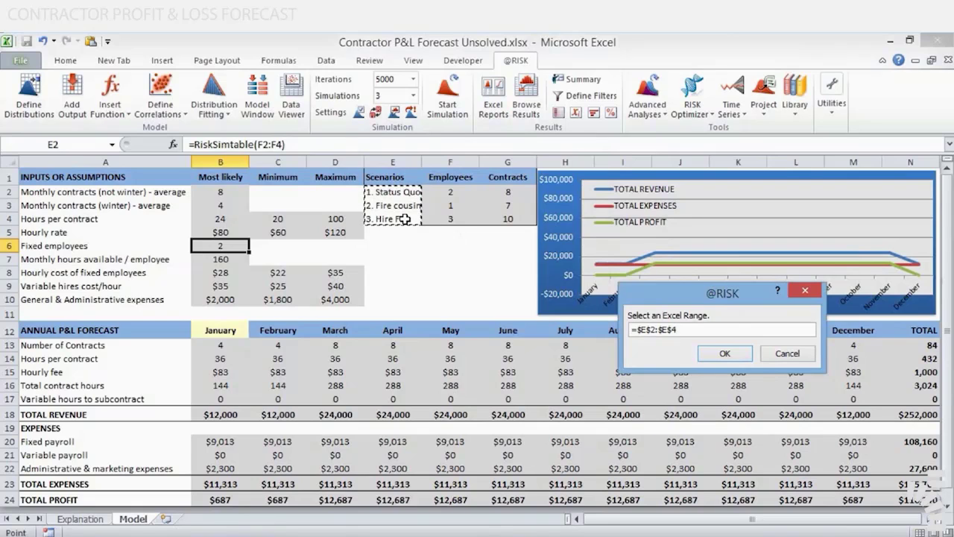
pyautogui.click(724, 354)
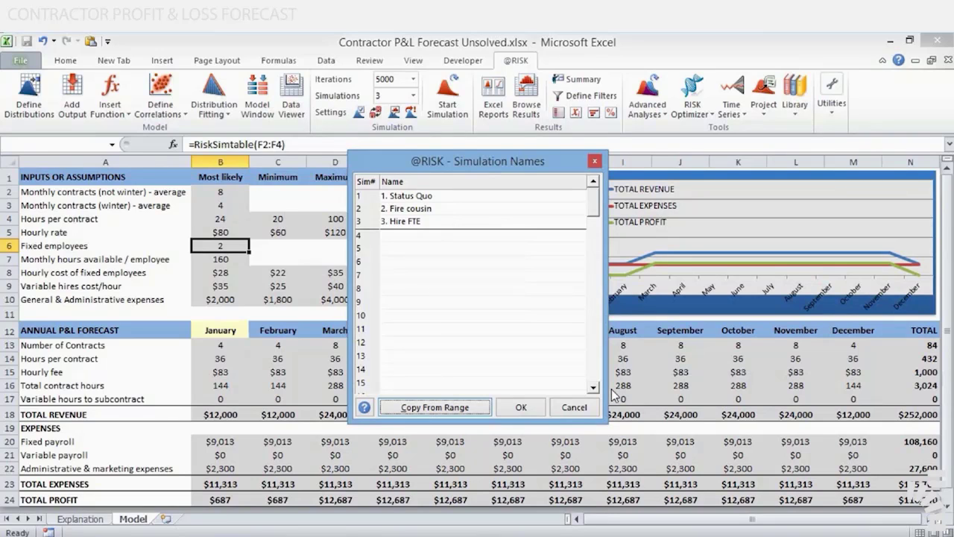
pyautogui.click(537, 414)
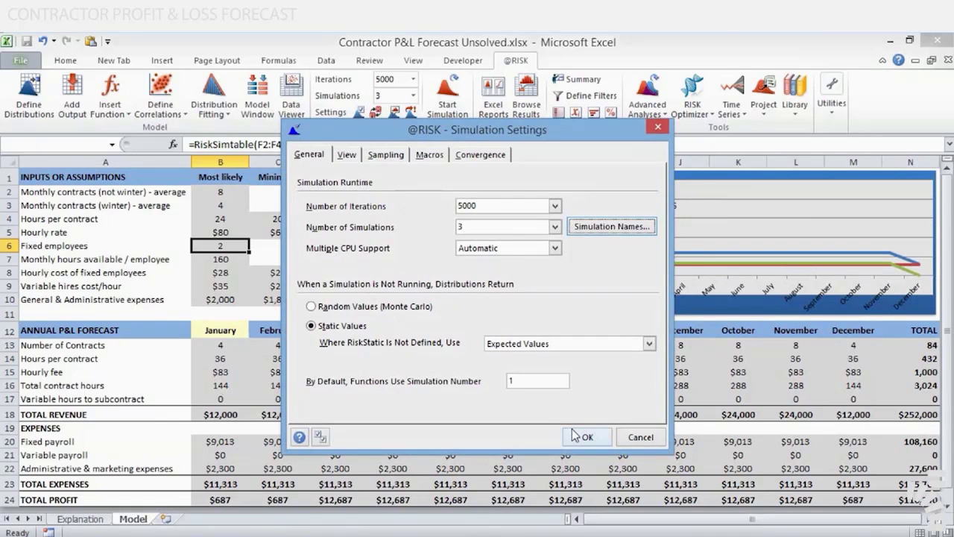
pyautogui.click(583, 437)
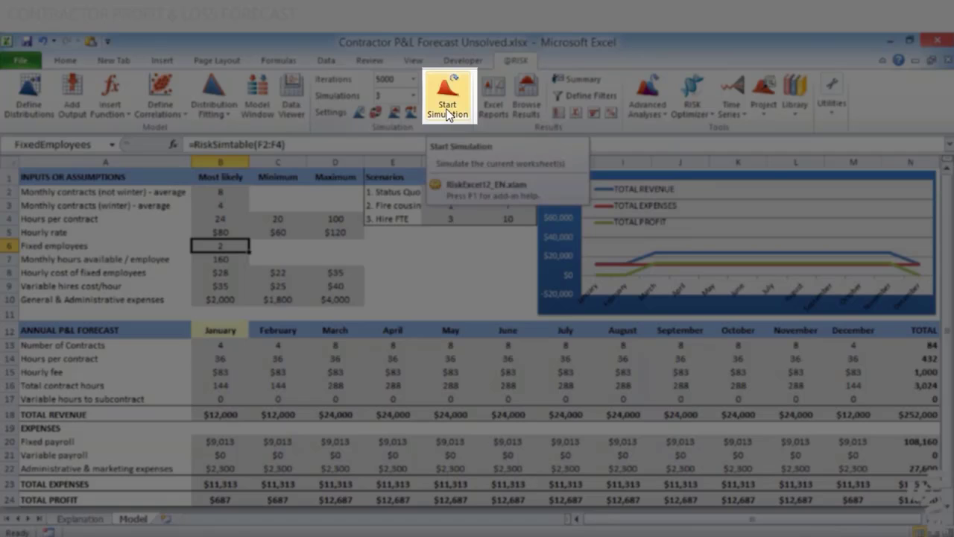
pyautogui.click(446, 110)
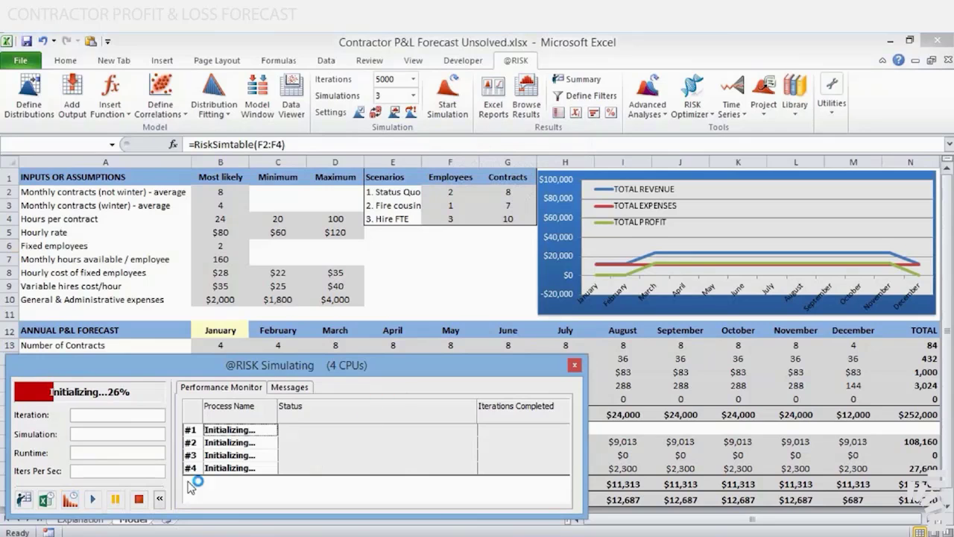
pyautogui.click(160, 499)
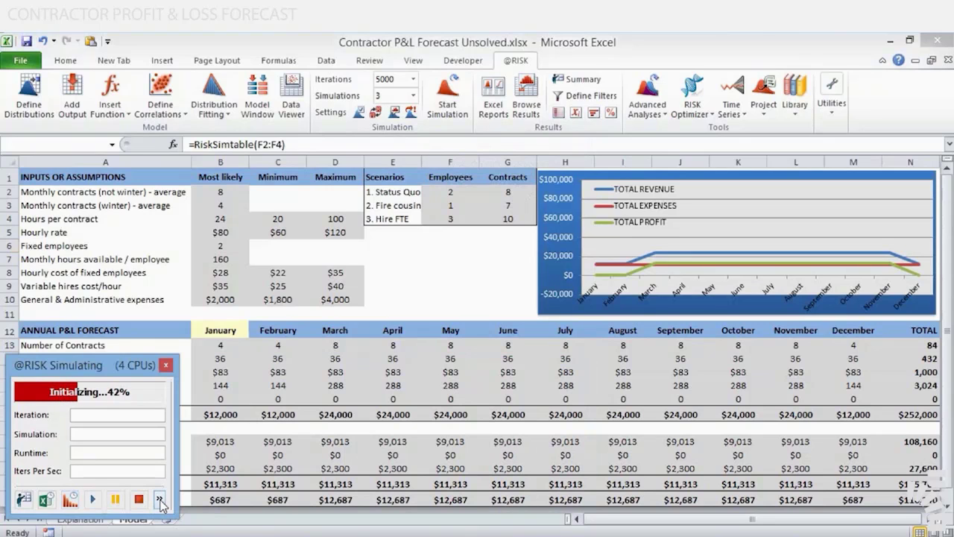
pyautogui.click(160, 500)
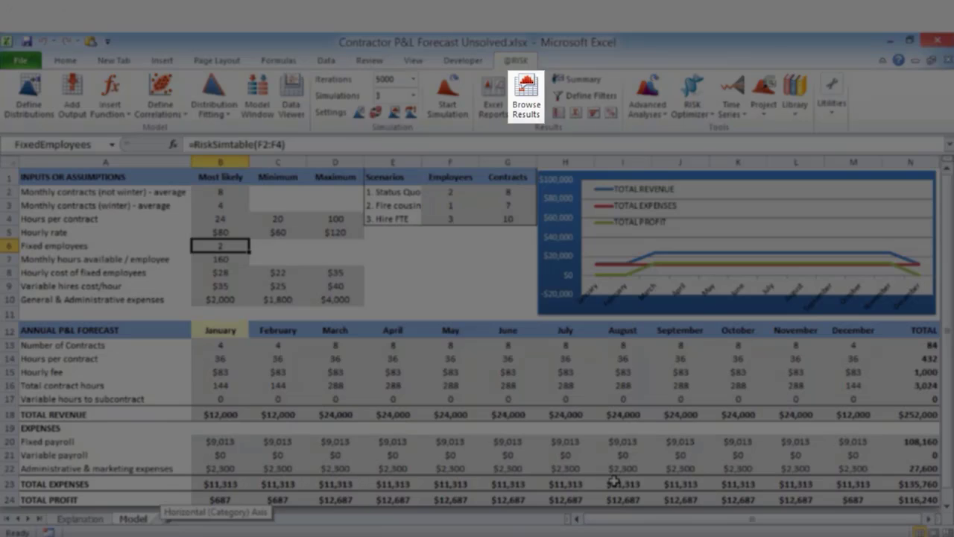
# - Browse the simulation results for the annual TOTAL PROFIT in cell N24 and maximize the output graph window
pyautogui.click(898, 499)
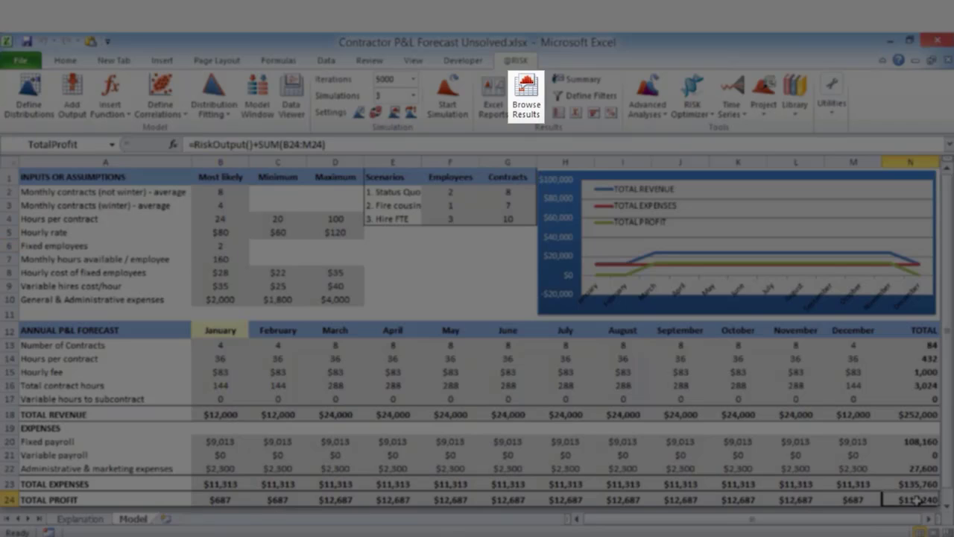
pyautogui.click(527, 109)
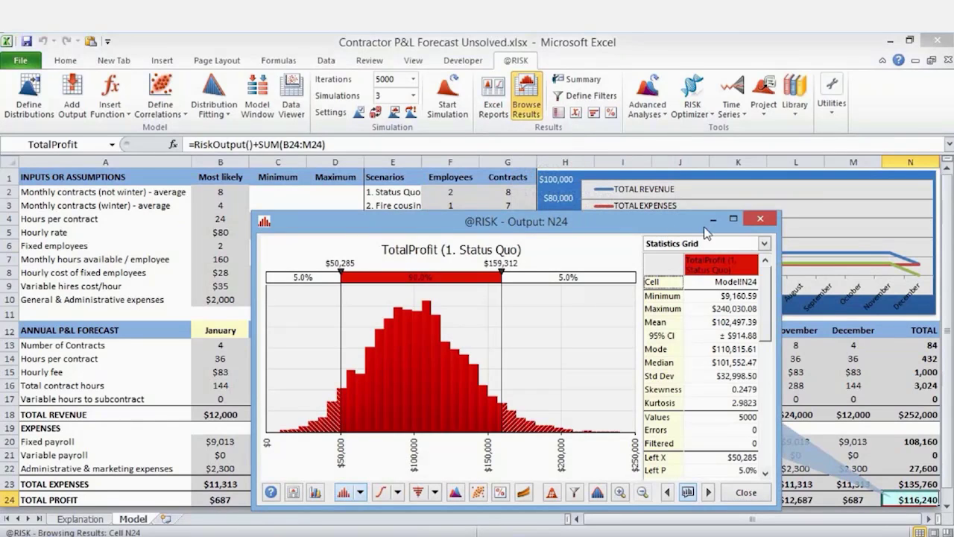
pyautogui.click(733, 218)
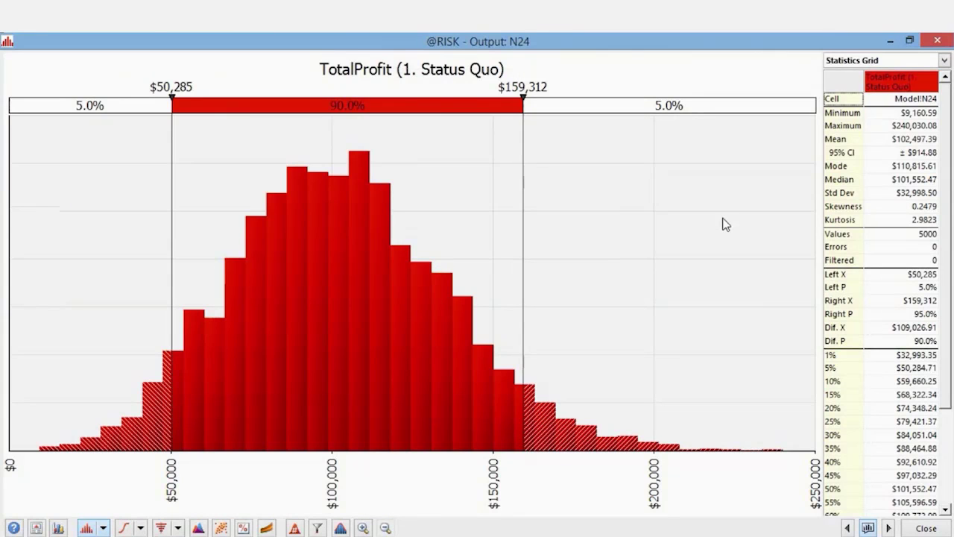
pyautogui.click(484, 72)
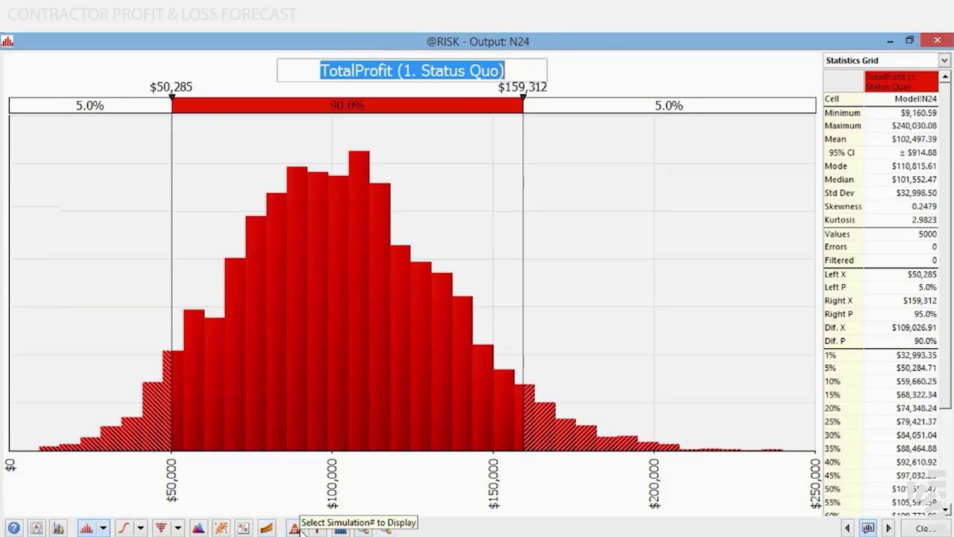
# - View the TotalProfit distribution for simulation 2. Fire cousin, followed by the one for 3. Hire FTE
pyautogui.click(295, 528)
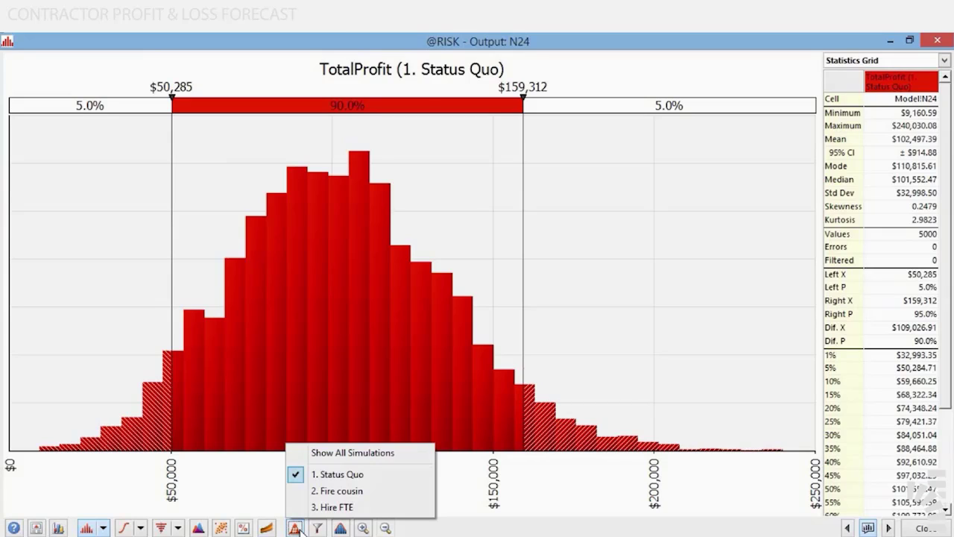
pyautogui.click(350, 491)
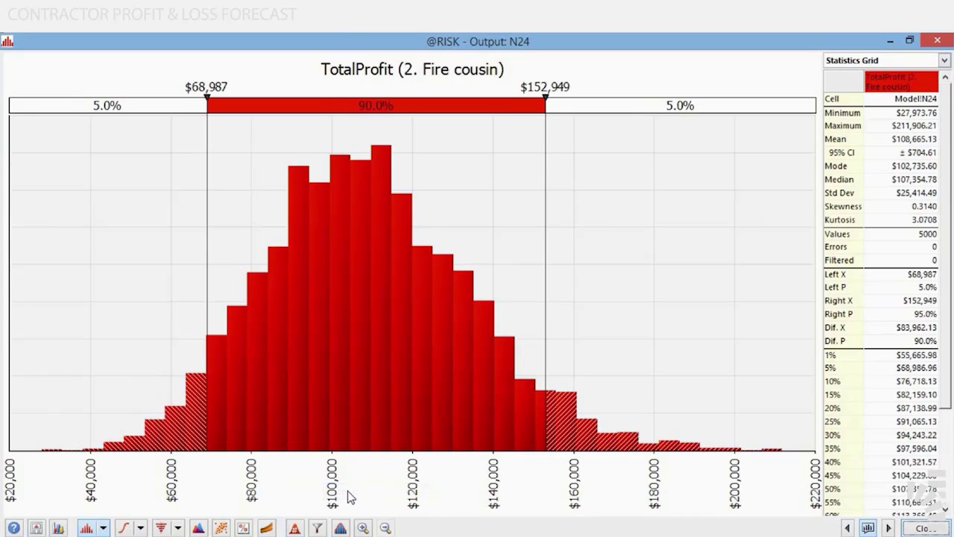
pyautogui.click(295, 527)
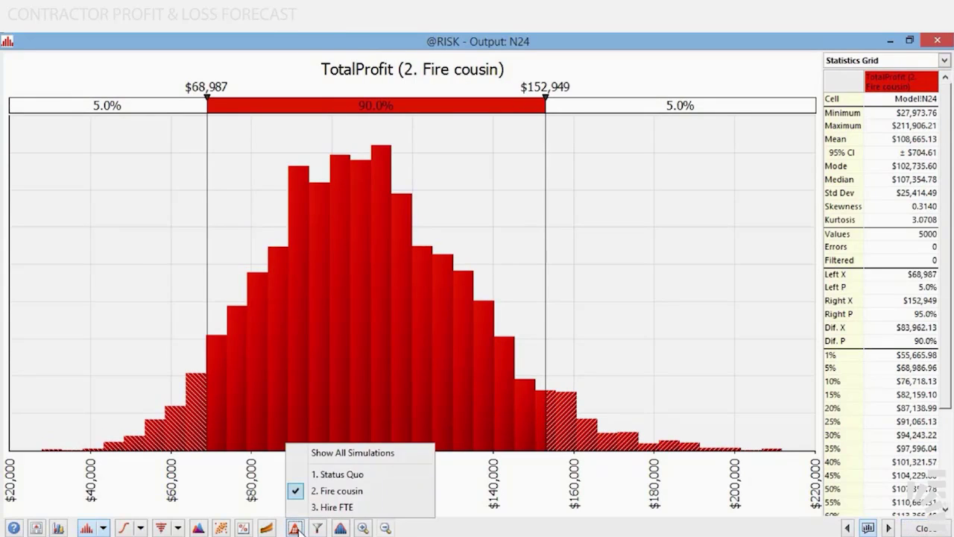
pyautogui.click(332, 507)
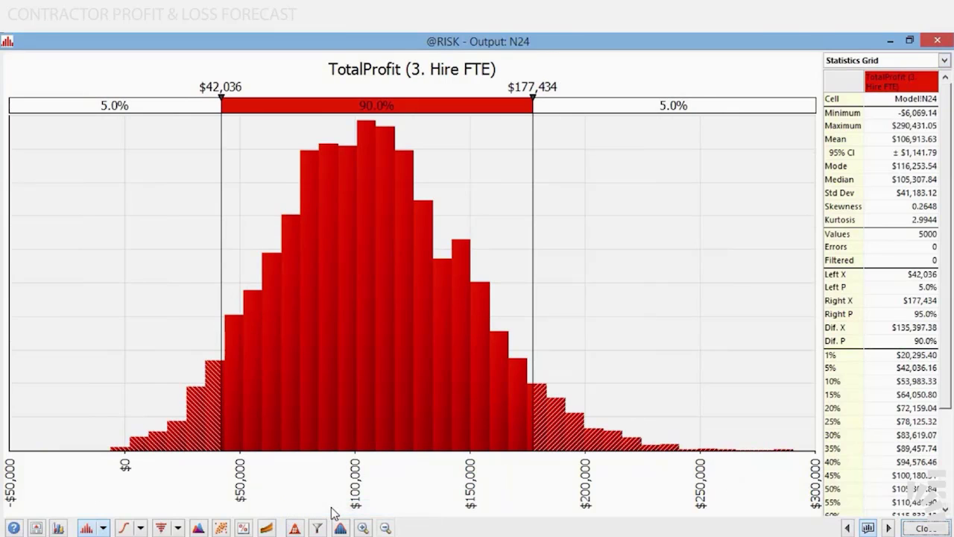
# - Overlay all simulations in the TotalProfit graph and widen the Statistics Grid to fit all three scenario columns
pyautogui.click(295, 528)
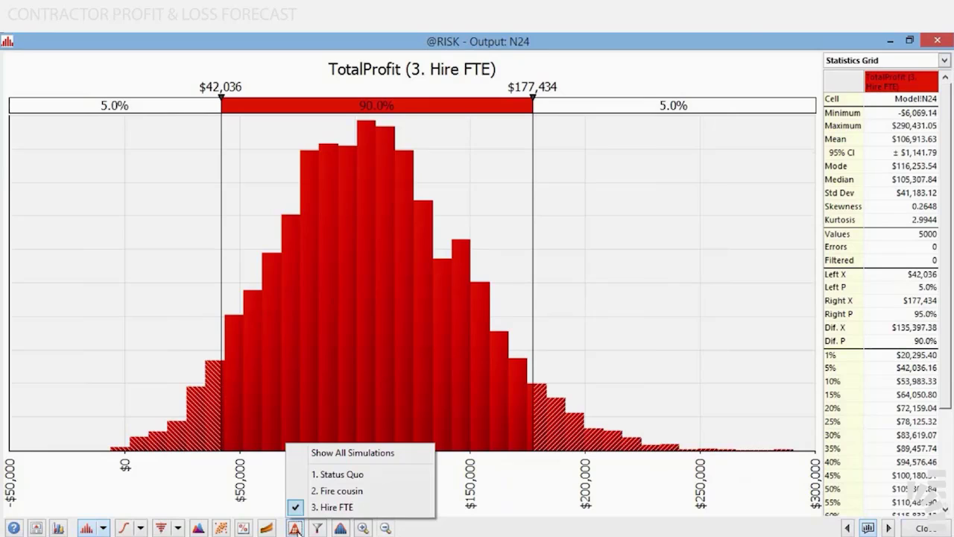
pyautogui.click(373, 453)
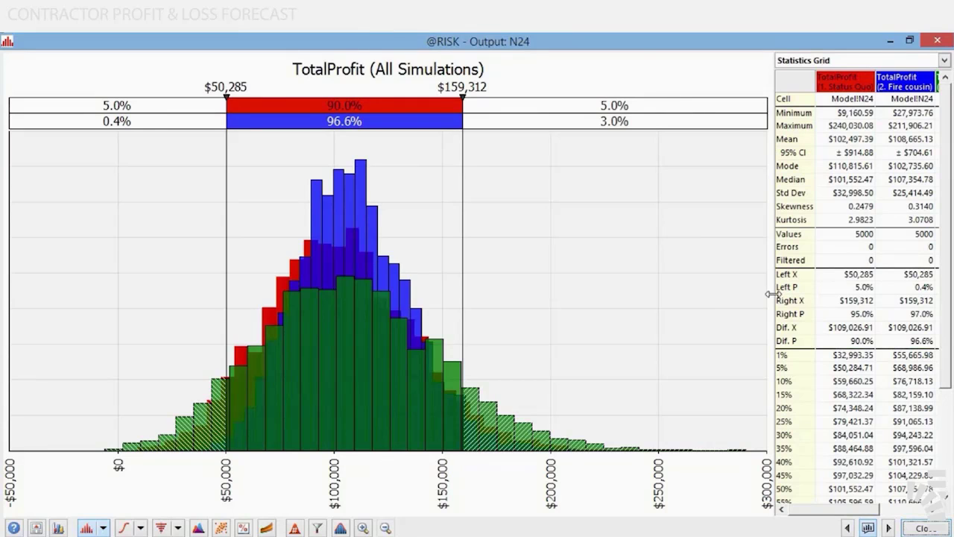
pyautogui.moveTo(771, 298); pyautogui.dragTo(711, 299)
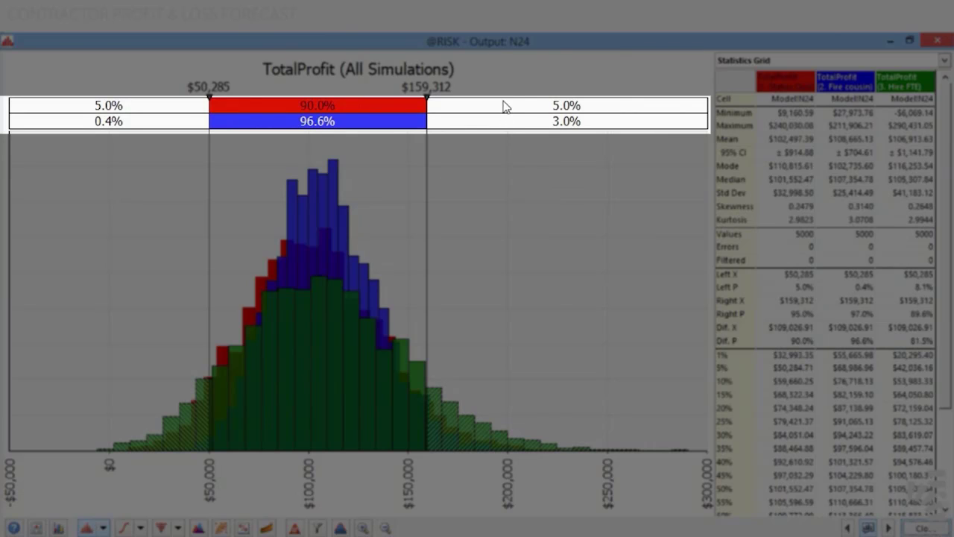
# - Set the number of delimited curves to 3 in the TotalProfit graph's delimiter options and apply the change
pyautogui.rightClick(504, 103)
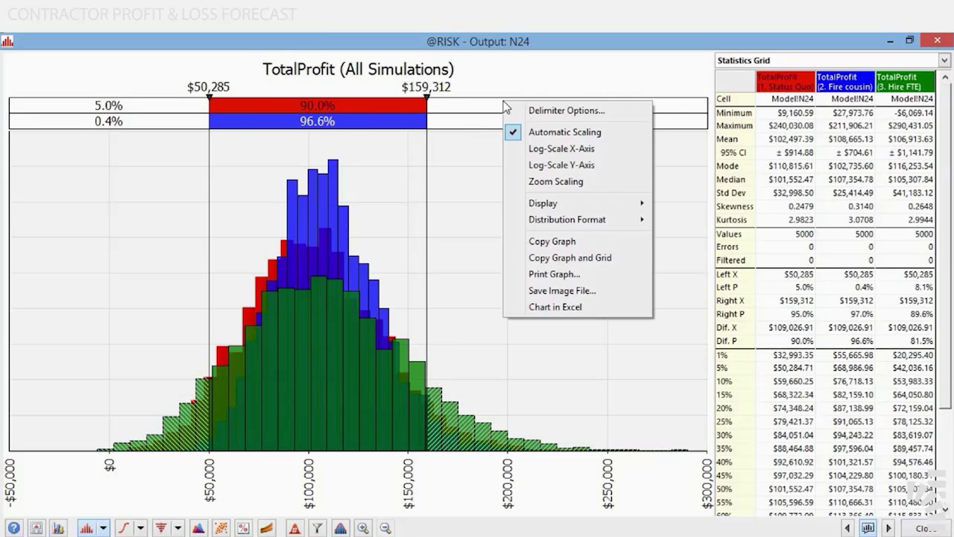
pyautogui.click(543, 110)
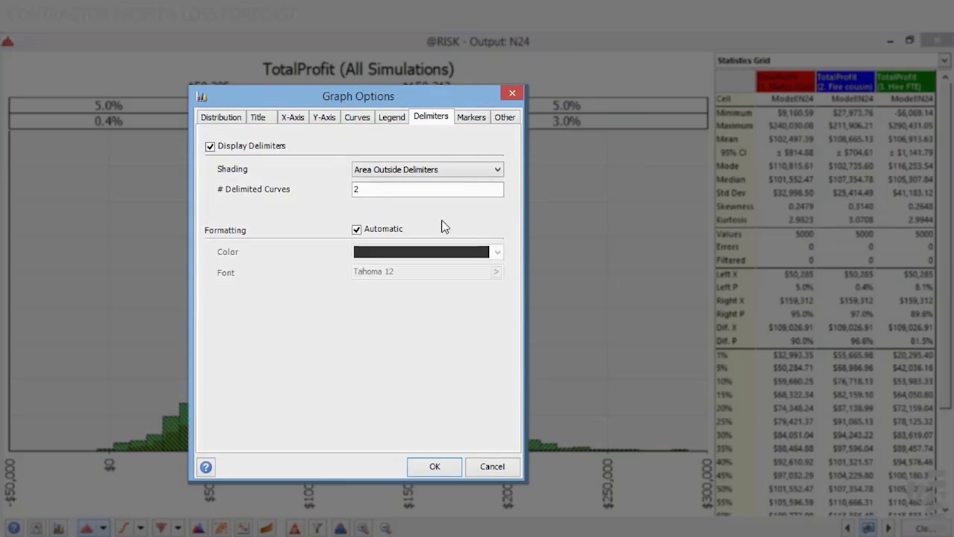
pyautogui.moveTo(381, 189); pyautogui.dragTo(286, 189)
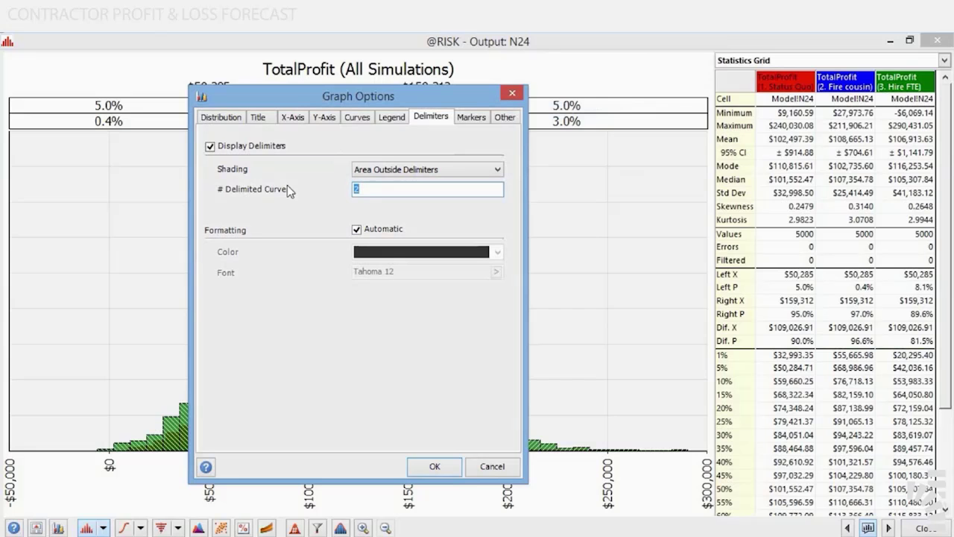
pyautogui.write('3')
pyautogui.click(440, 467)
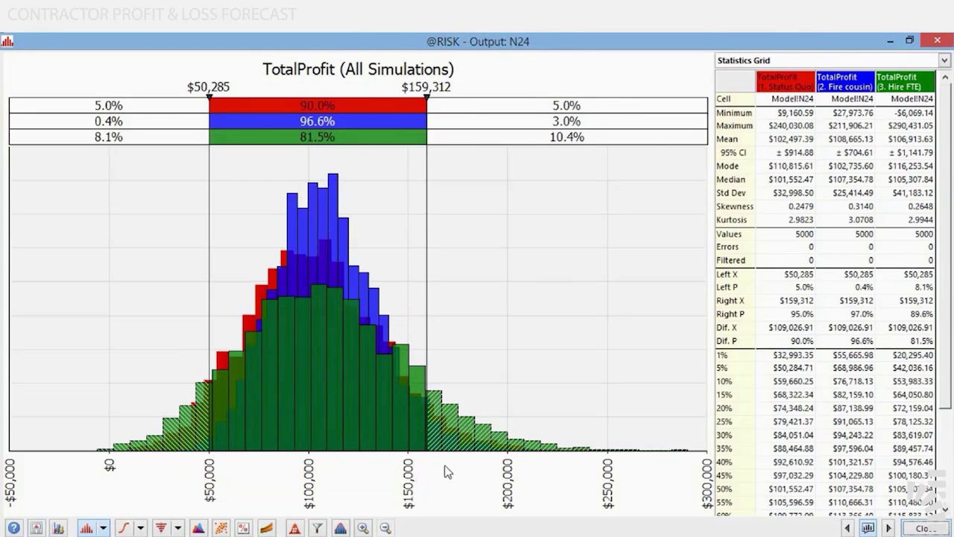